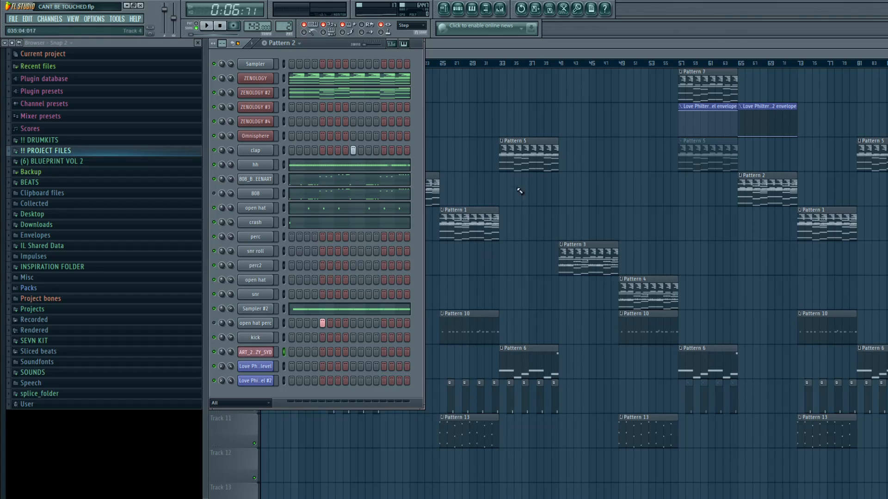
# Step: Show the ZENOLOGY notes of Pattern 7 in the piano roll without other windows and play them back
pyautogui.press('F6')
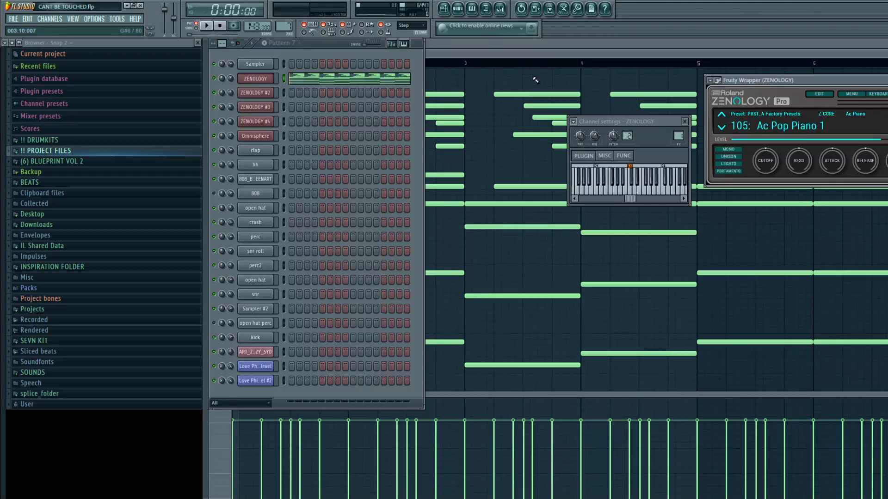
pyautogui.press('F12')
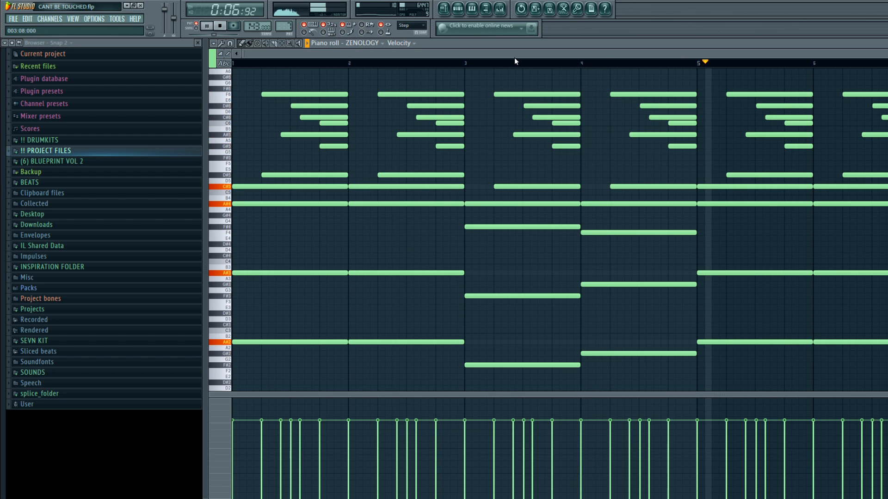
pyautogui.scroll(-1, 759, 67)
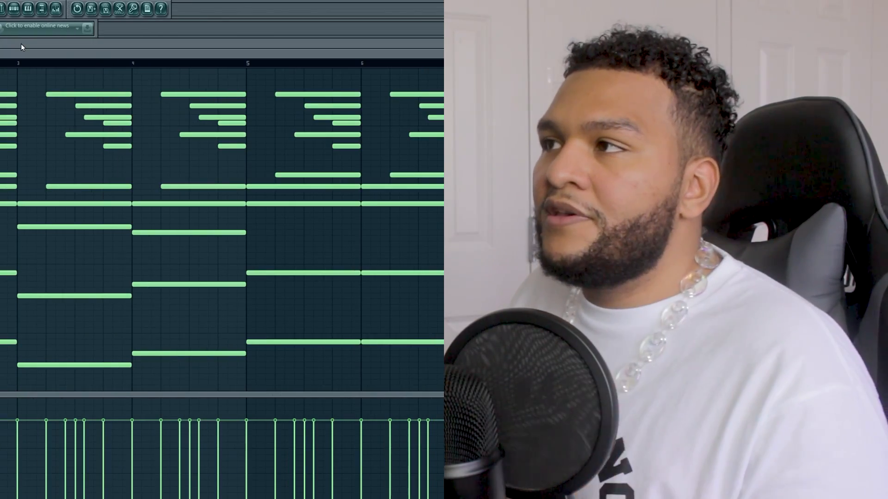
pyautogui.scroll(5, 3, 53)
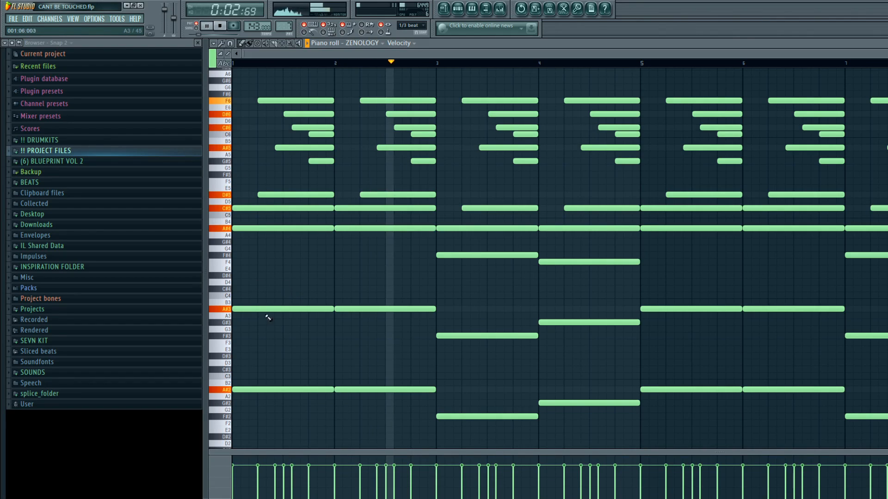
# Step: Select the low root notes in octaves 2 and 3 of the ZENOLOGY melody, stop playback and clear the selection
pyautogui.scroll(1, 254, 295)
pyautogui.moveTo(227, 301); pyautogui.dragTo(252, 441)
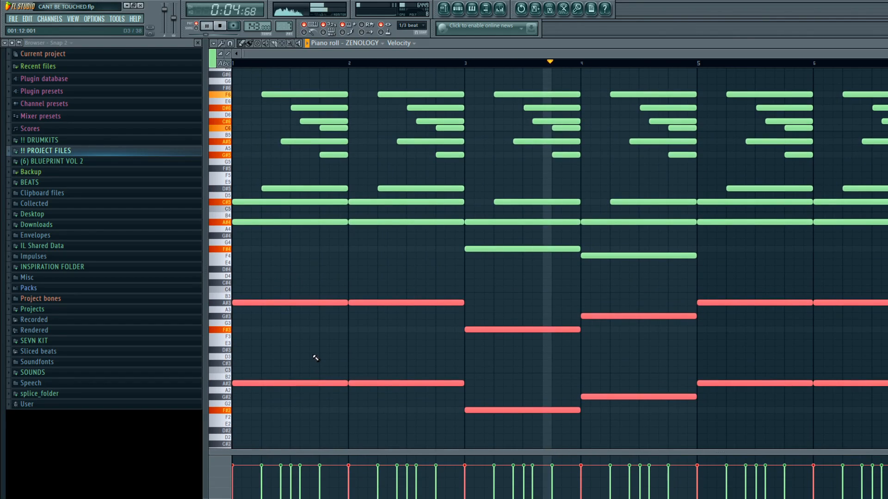
pyautogui.press('space')
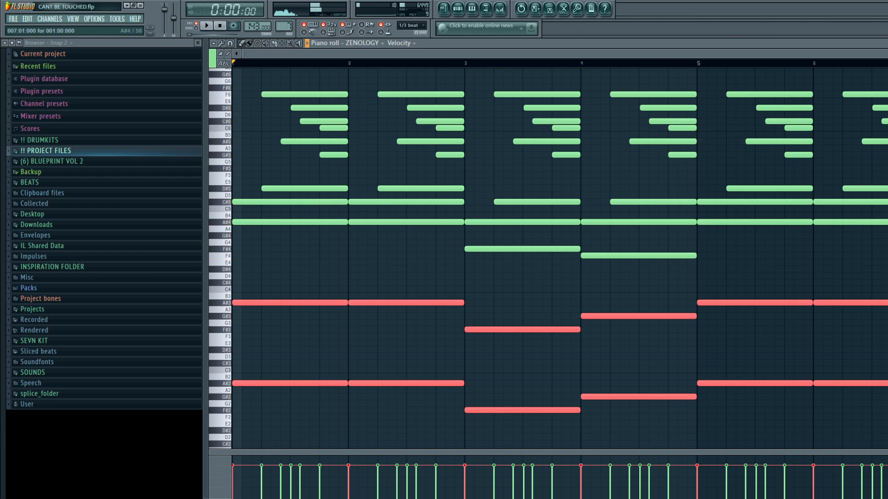
pyautogui.scroll(1, 491, 294)
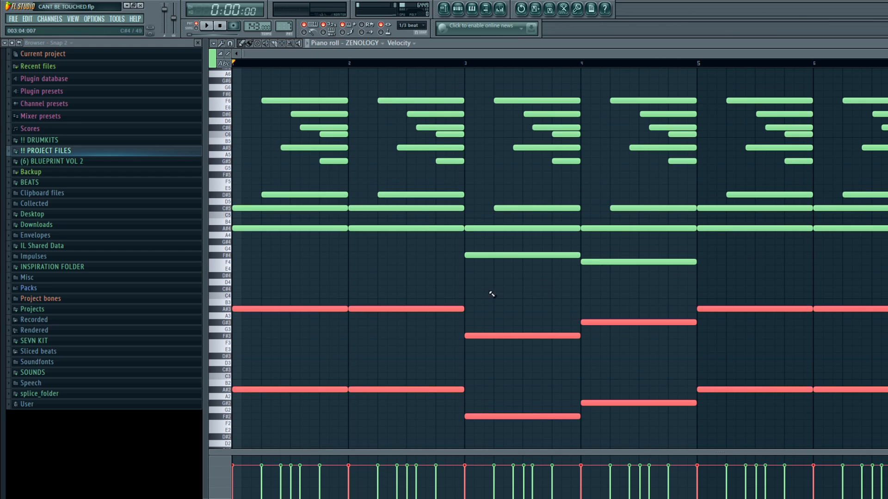
pyautogui.hotkey('ctrl', 'd')
# Step: Examine the ZENOLOGY effects, bringing ValhallaShimmer and then ValhallaRoom to the front
pyautogui.press('F9')
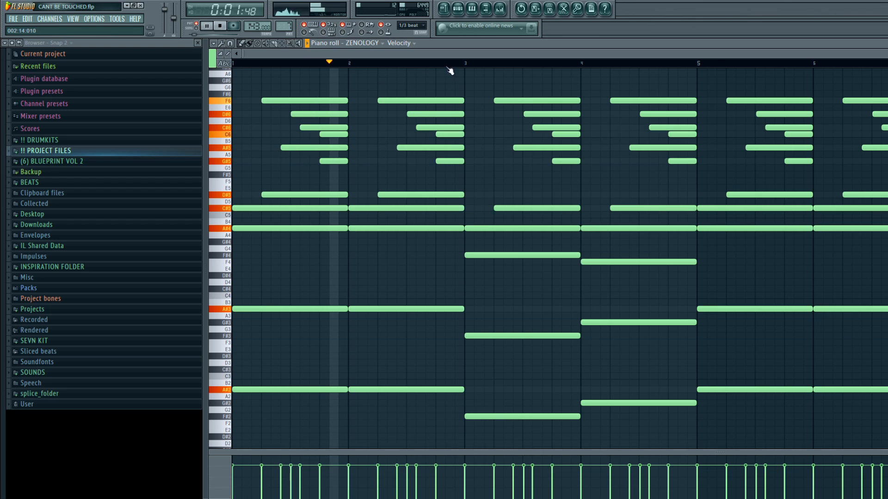
pyautogui.scroll(-1, 453, 59)
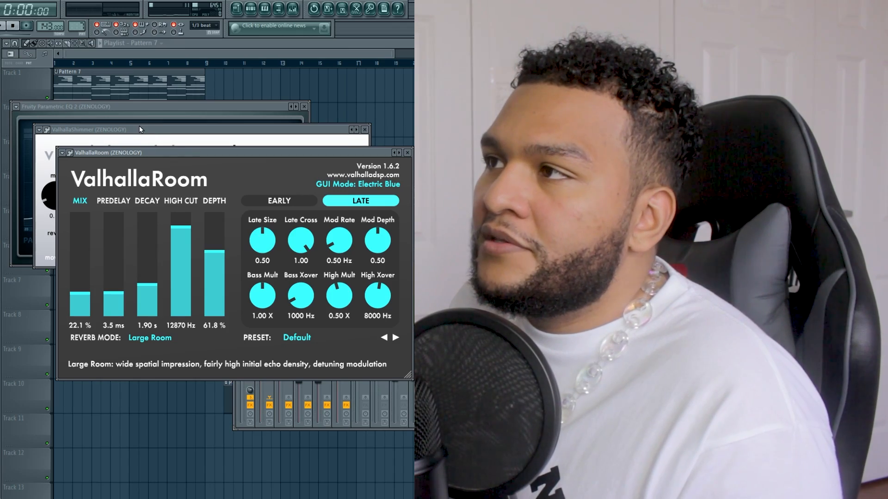
pyautogui.moveTo(141, 129); pyautogui.dragTo(172, 118)
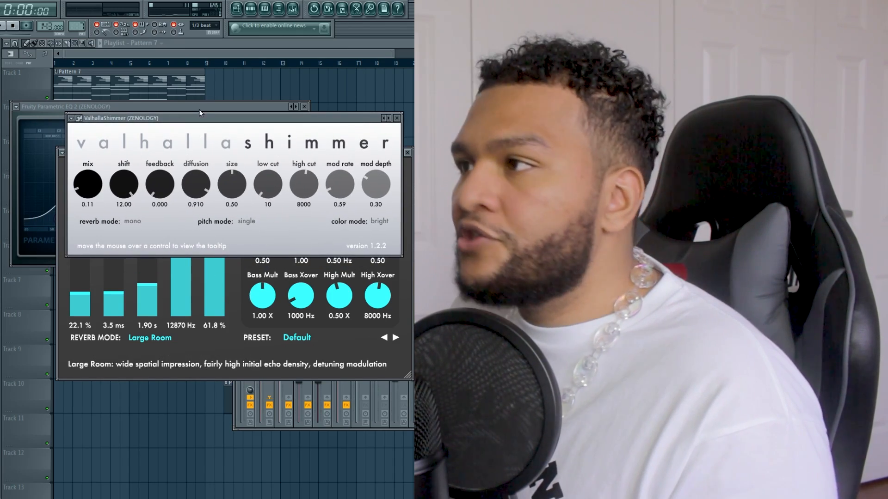
pyautogui.click(187, 347)
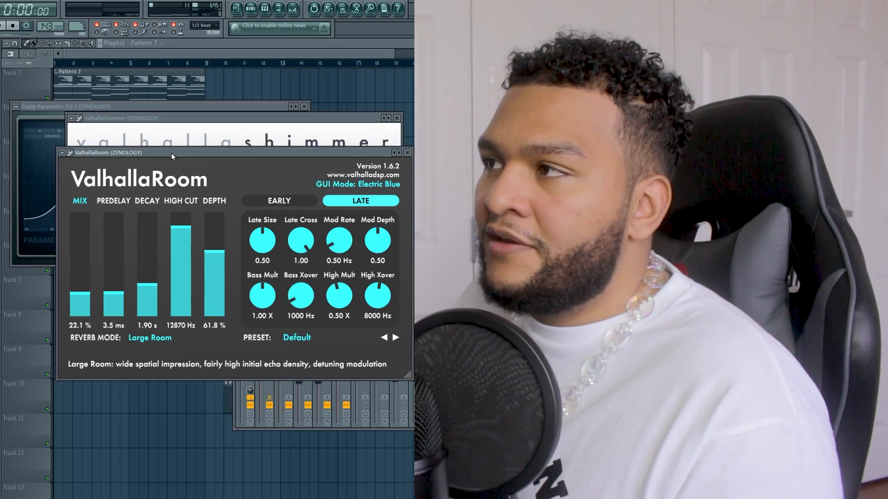
pyautogui.moveTo(171, 153); pyautogui.dragTo(217, 206)
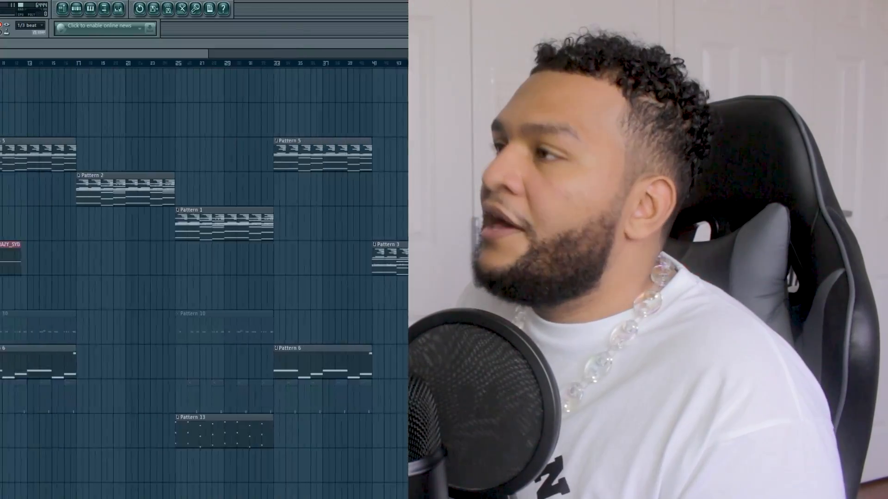
# Step: Mark bars 9 to 17 in the playlist, deselect the clips and play the Pattern 5 section
pyautogui.scroll(2, 39, 69)
pyautogui.moveTo(56, 69); pyautogui.dragTo(220, 83)
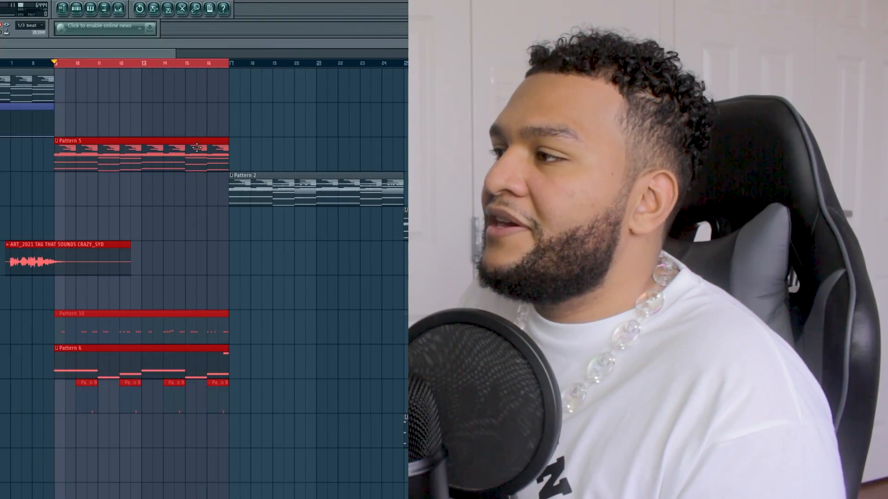
pyautogui.keyDown('ctrl'); pyautogui.click(193, 129); pyautogui.keyUp('ctrl')
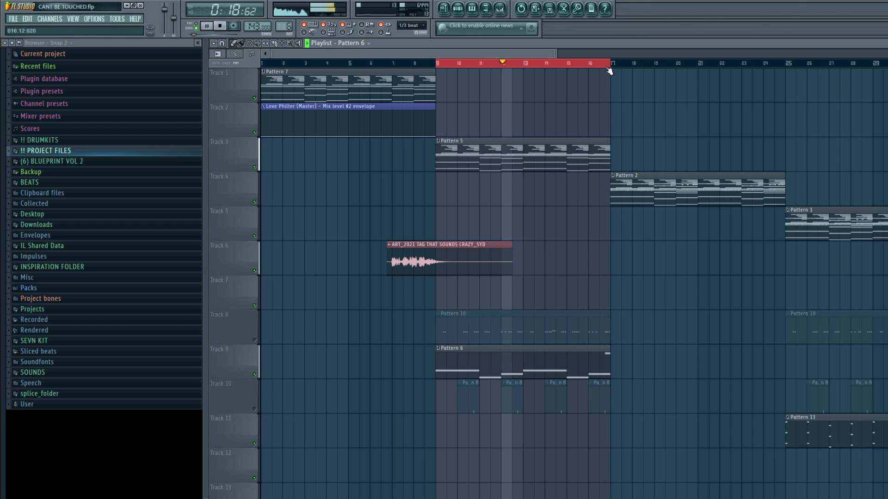
pyautogui.scroll(4, 607, 61)
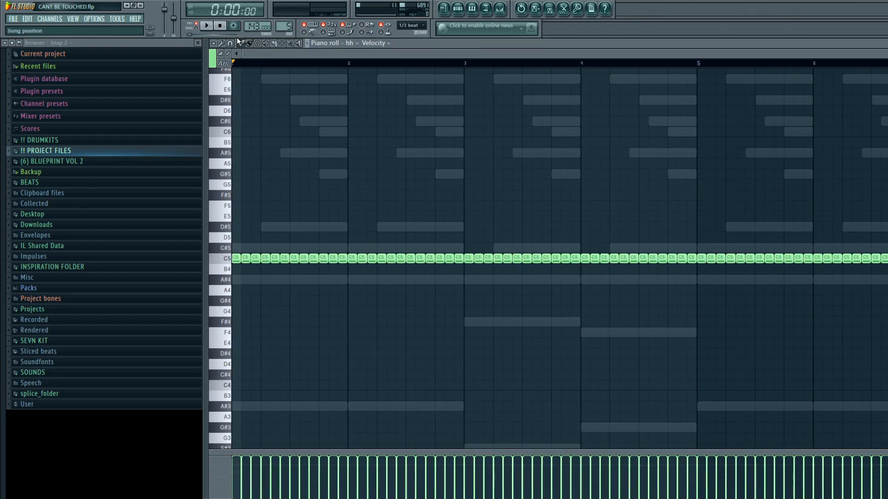
# Step: Play the hh notes of Pattern 5 in the piano roll, check the pattern's channels and stop playback
pyautogui.press('space')
pyautogui.scroll(-2, 440, 52)
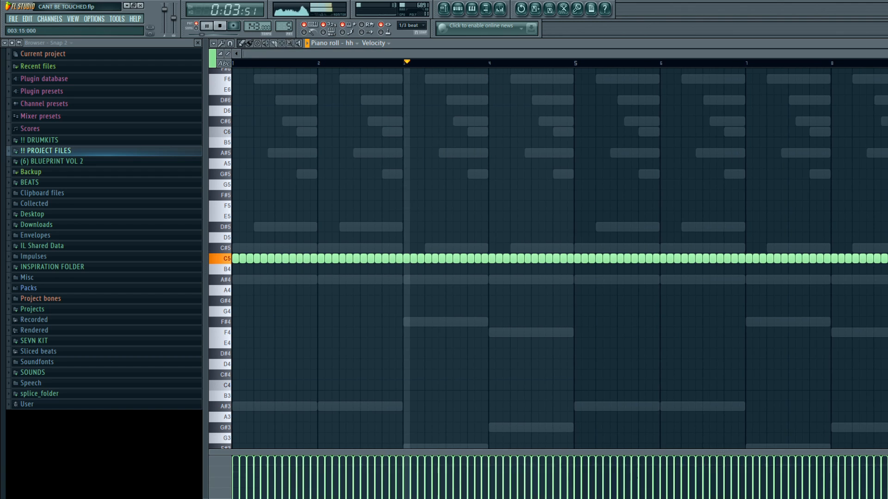
pyautogui.scroll(4, 559, 259)
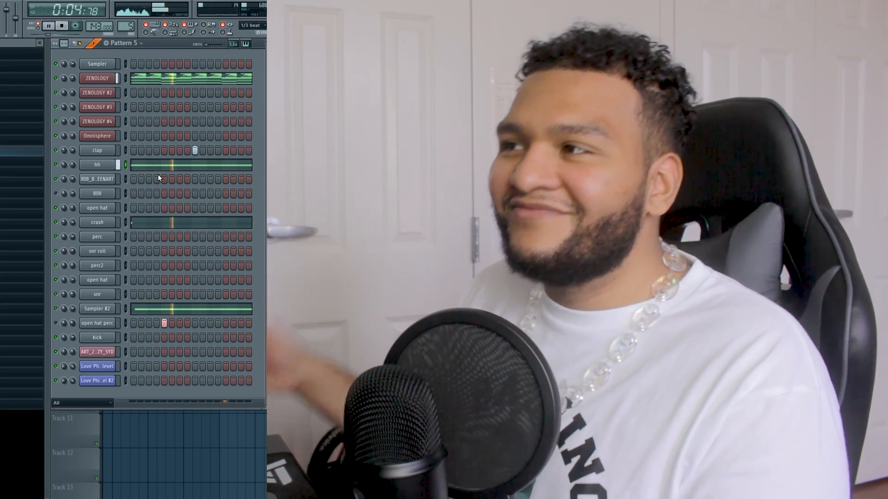
pyautogui.press('space')
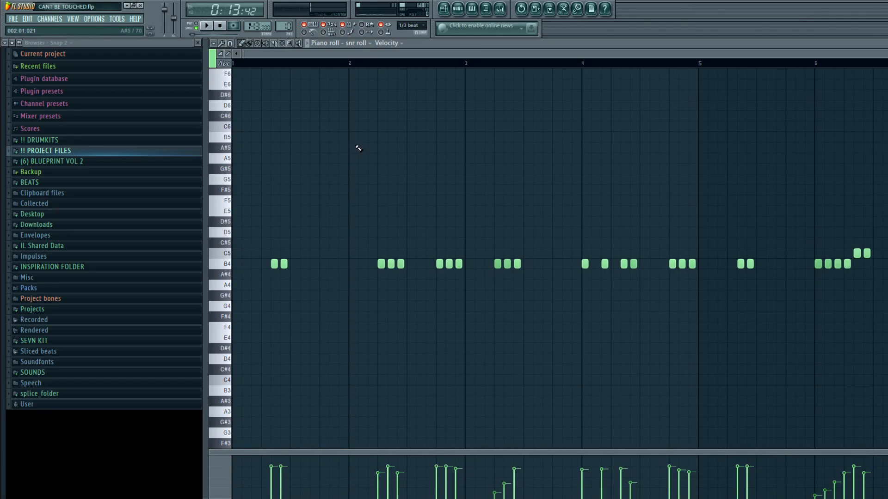
# Step: Play through the snr roll notes in the piano roll and inspect their rhythm and velocities
pyautogui.scroll(-1, 386, 60)
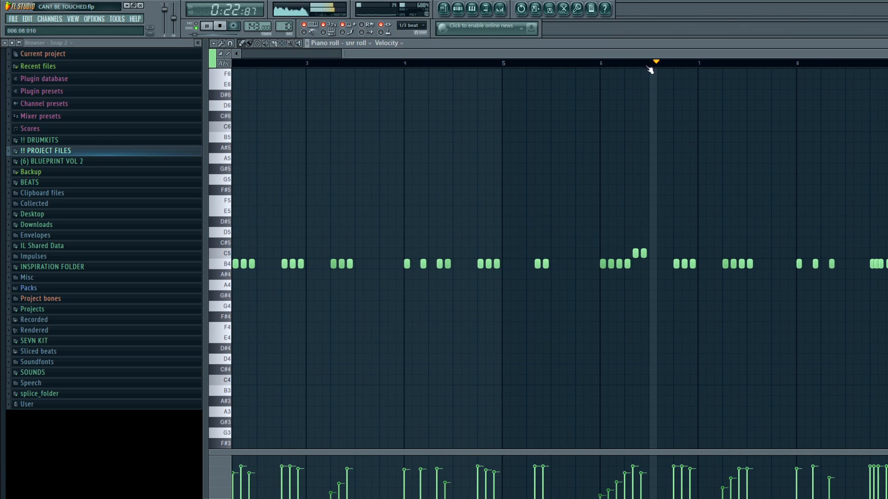
pyautogui.moveTo(654, 55); pyautogui.dragTo(822, 52)
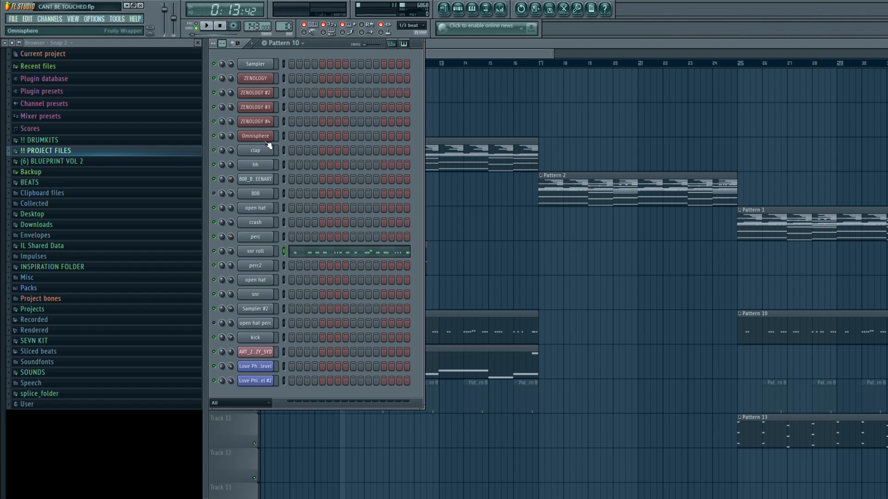
# Step: Open the Omnisphere channel's instrument to view its Growler Moog Bass patch, then close it
pyautogui.click(266, 139)
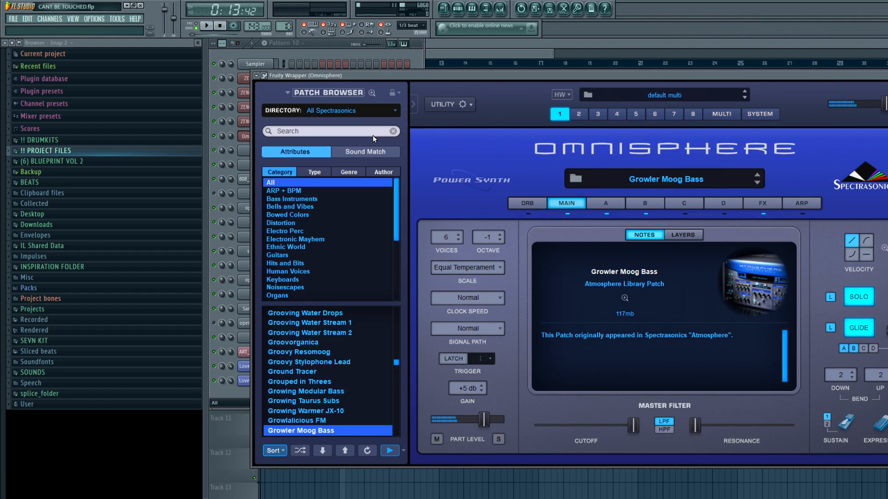
pyautogui.press('Escape')
pyautogui.click(484, 125)
# Step: Play the playlist from Pattern 2 at bar 17 and survey the full arrangement
pyautogui.moveTo(504, 89); pyautogui.dragTo(515, 82)
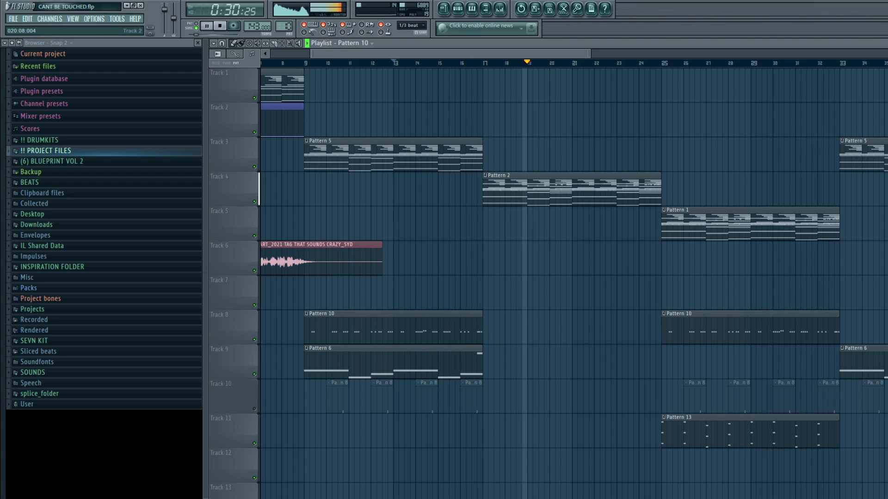
pyautogui.scroll(-2, 541, 62)
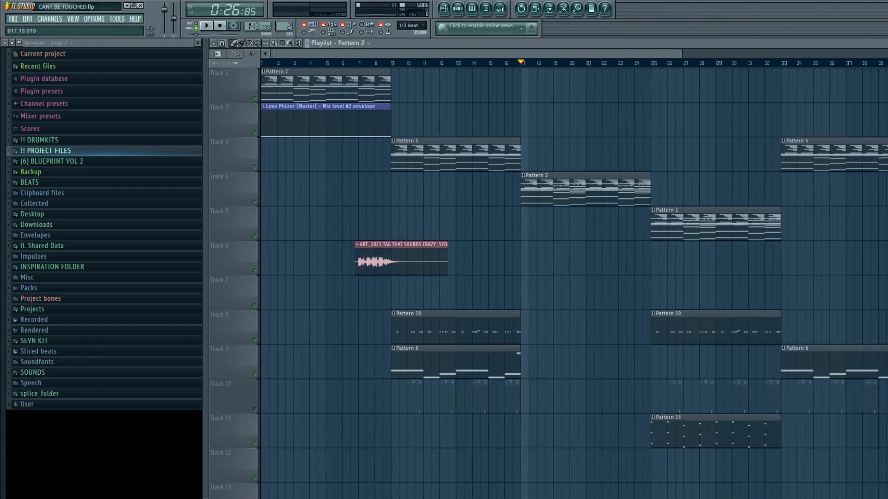
pyautogui.scroll(-3, 403, 309)
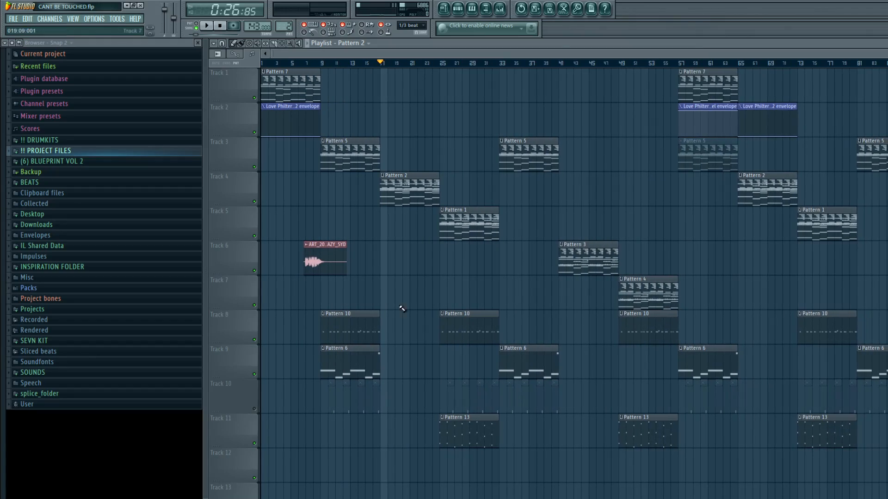